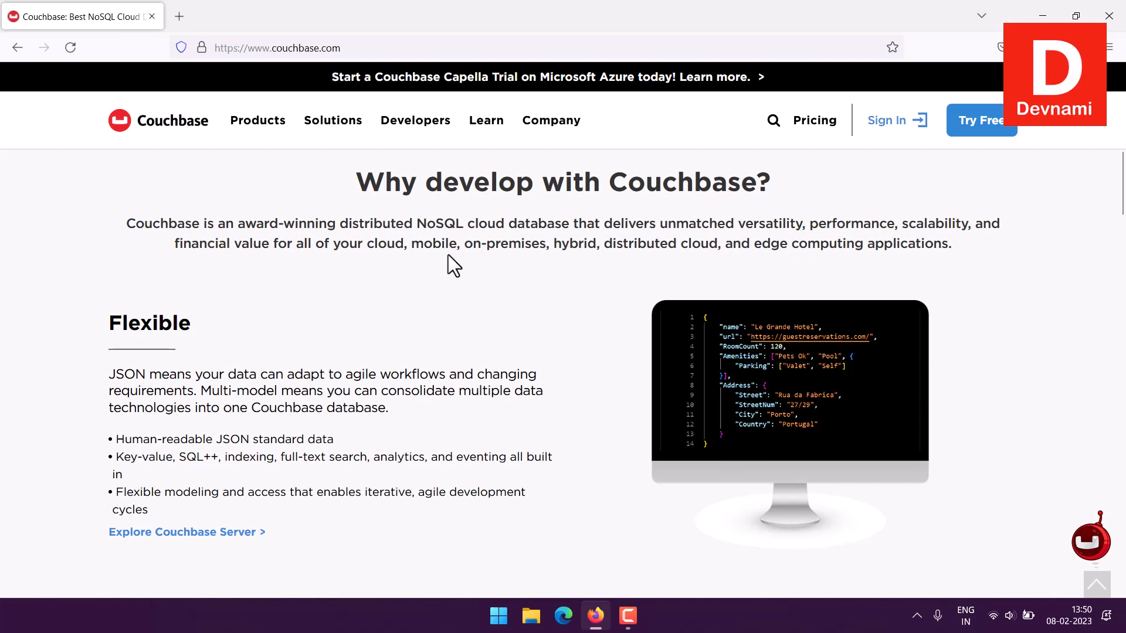
Find the Couchbase Server downloads on the Couchbase website and expand the Community edition section.
{"action": "scroll", "coordinate": [12, 361], "scroll_direction": "down", "scroll_amount": 20}
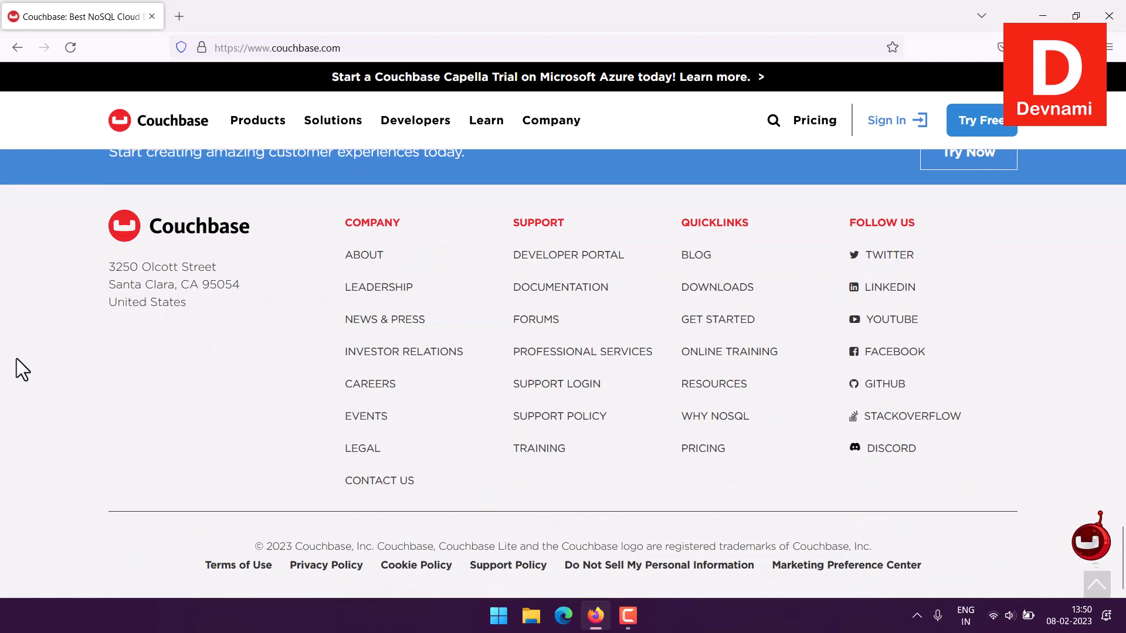
{"action": "left_click", "coordinate": [715, 290]}
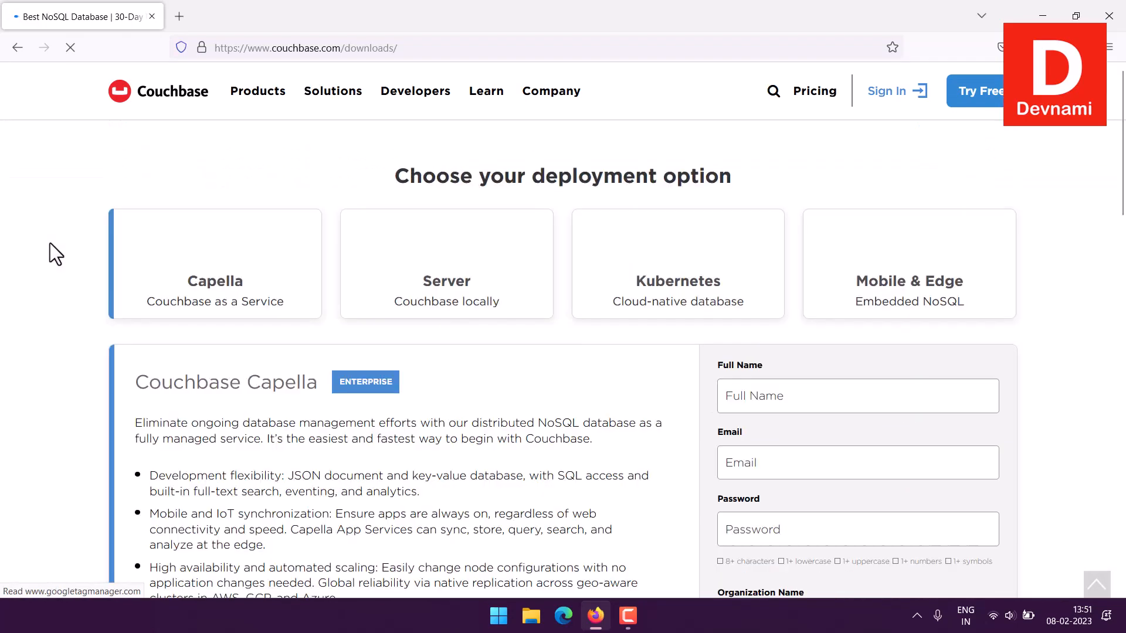
{"action": "left_click", "coordinate": [452, 297]}
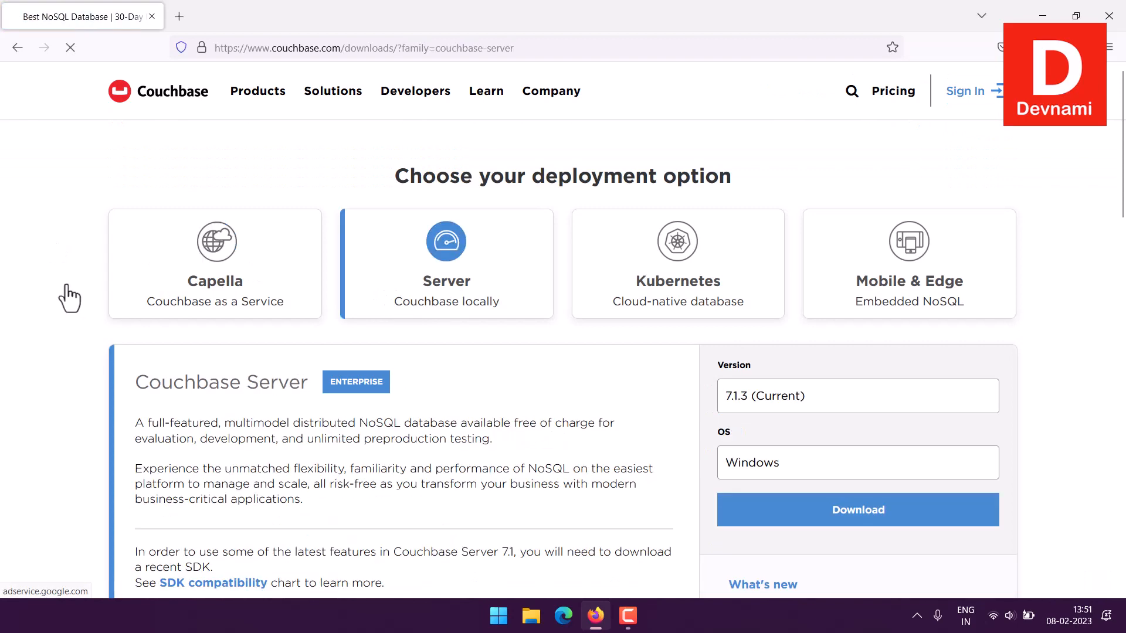
{"action": "scroll", "coordinate": [97, 378], "scroll_direction": "down", "scroll_amount": 4}
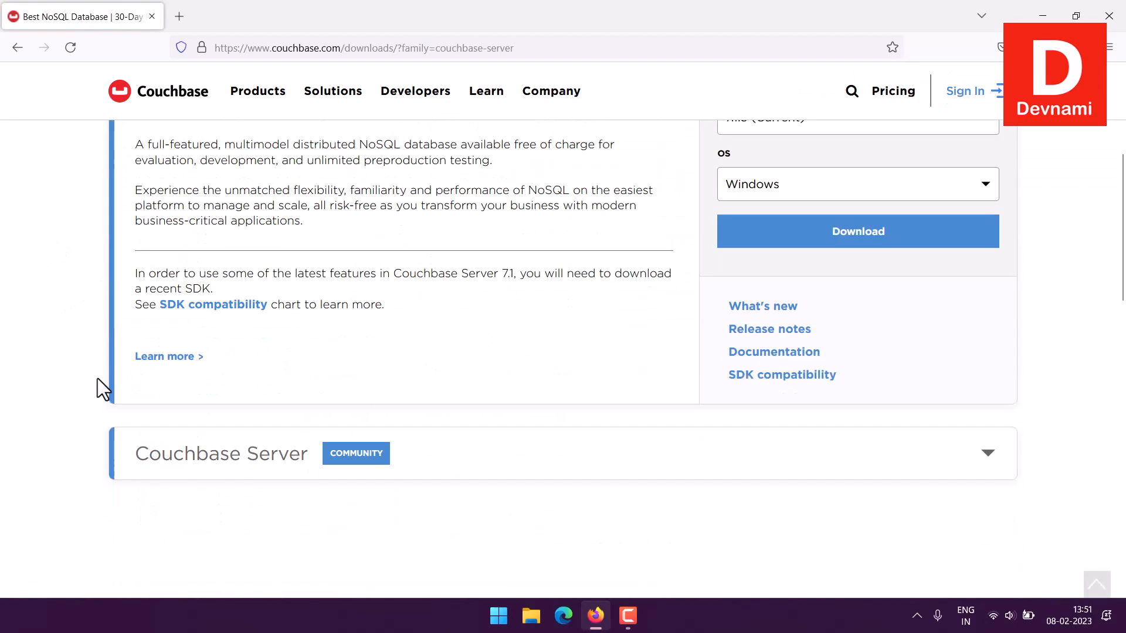
{"action": "scroll", "coordinate": [98, 378], "scroll_direction": "down", "scroll_amount": 4}
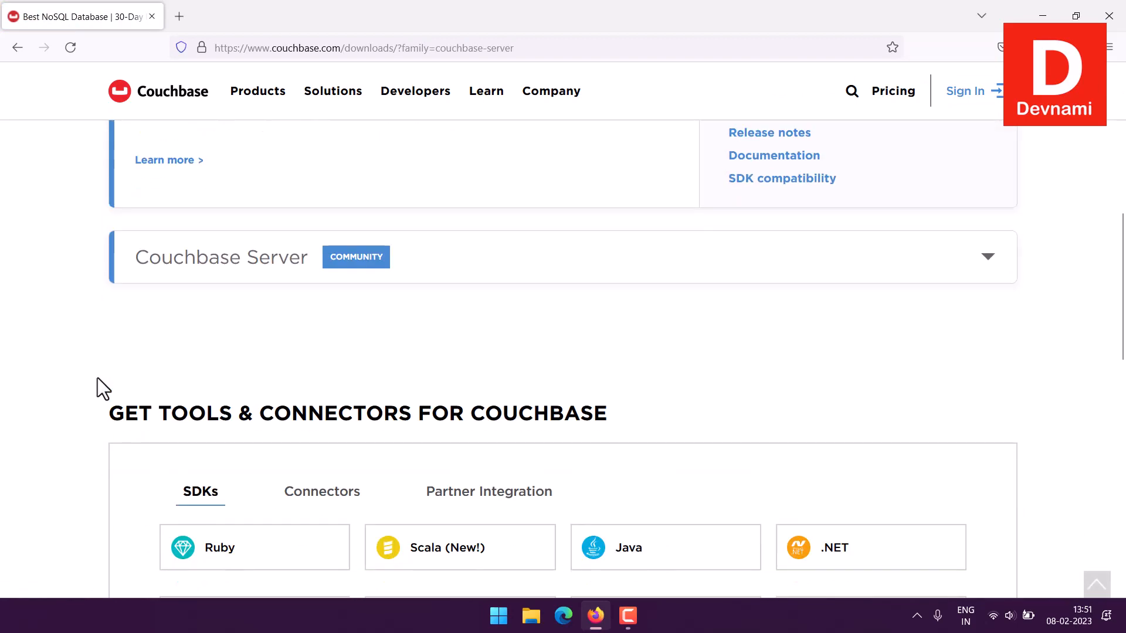
{"action": "left_click", "coordinate": [335, 282]}
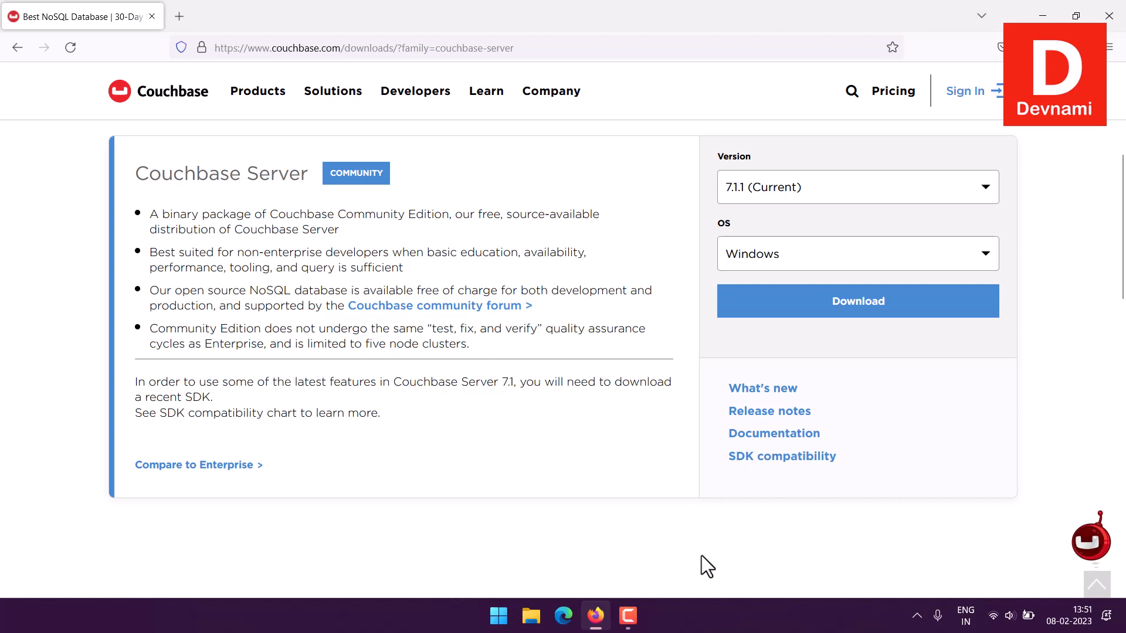
Launch the installed Couchbase Server Community console from the desktop and sign in with the account username and password.
{"action": "left_click", "coordinate": [595, 614]}
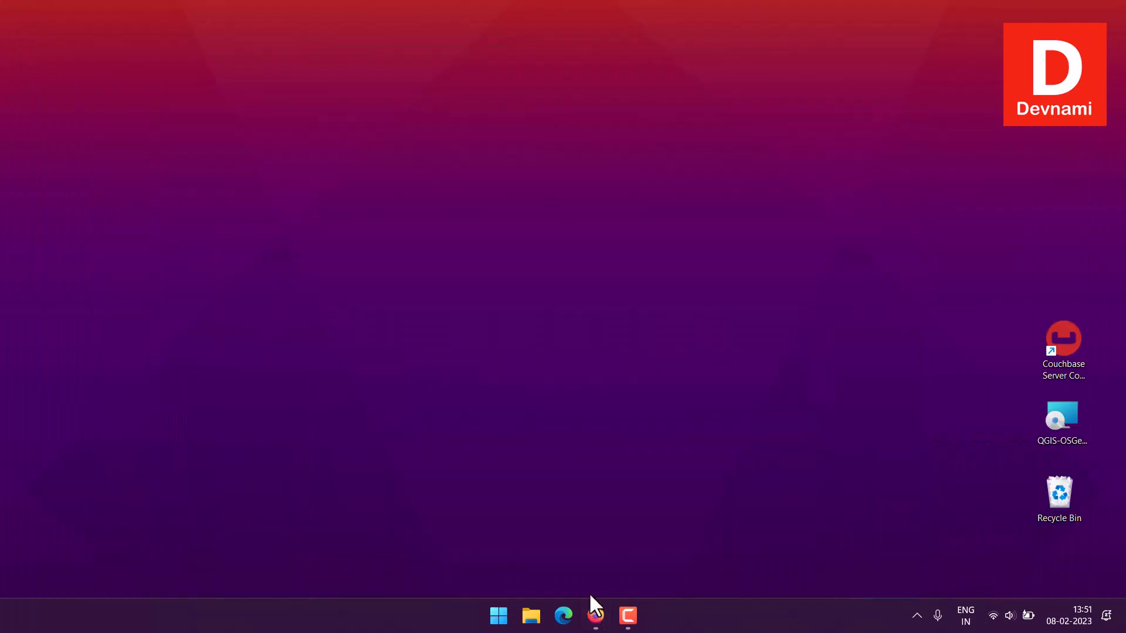
{"action": "double_click", "coordinate": [1069, 329]}
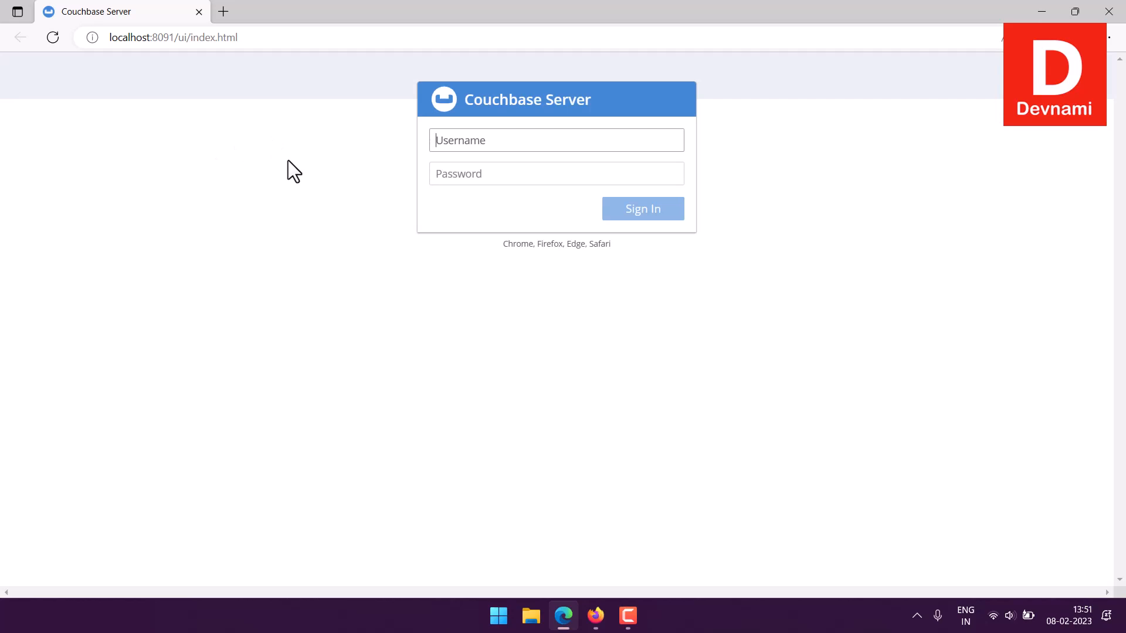
{"action": "type", "text": "mahesh"}
{"action": "key", "text": "Tab"}
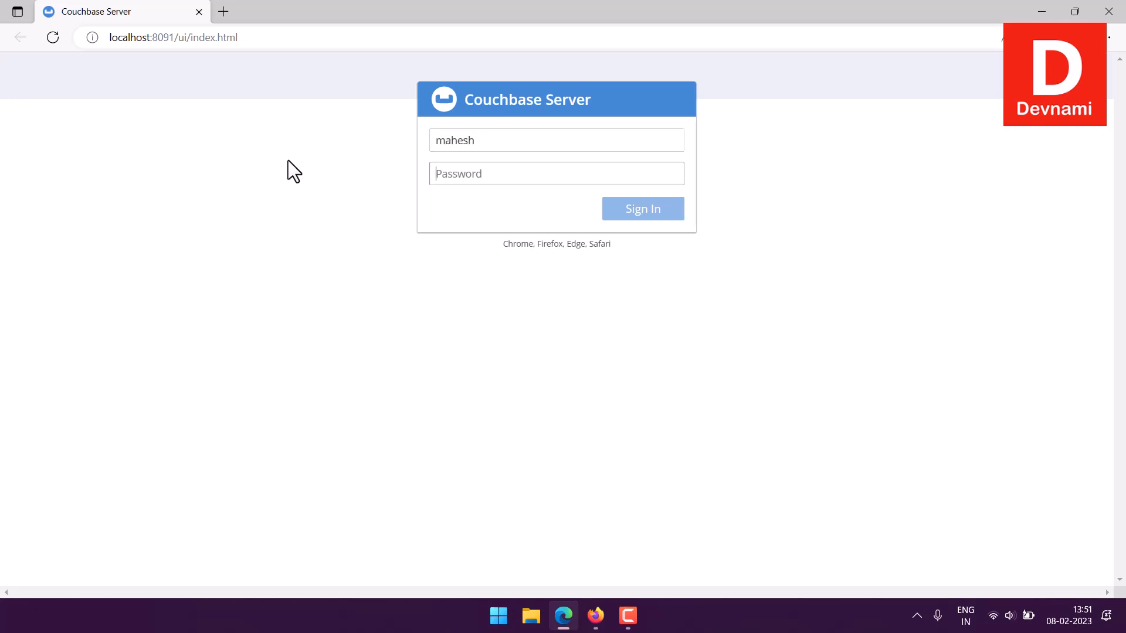
{"action": "type", "text": "••••••••"}
{"action": "key", "text": "Return"}
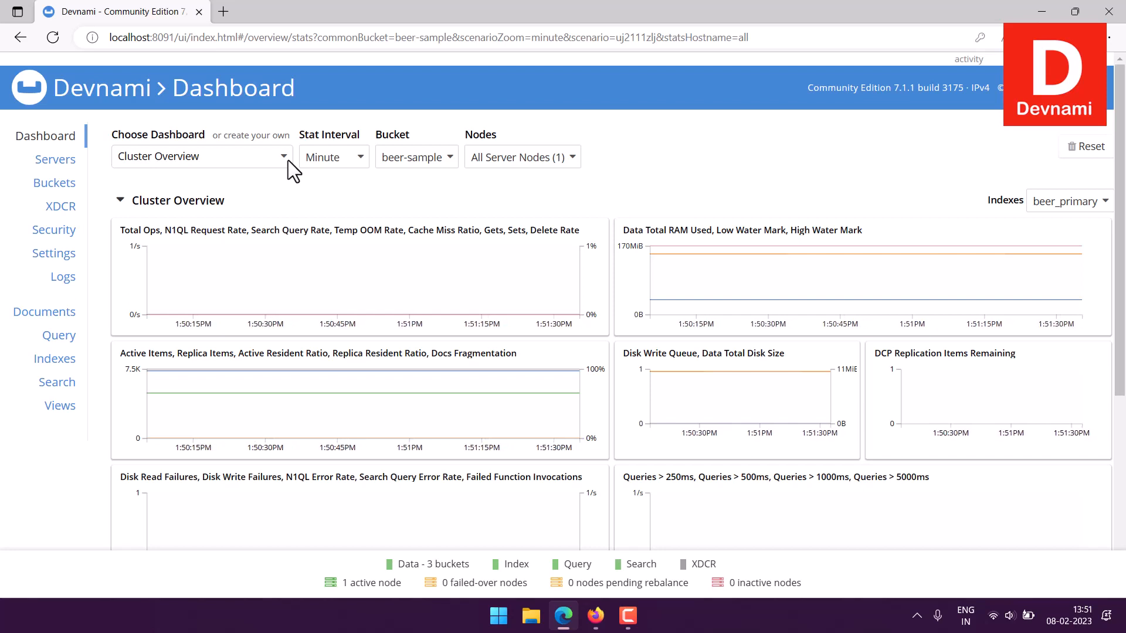
Look through the dashboard's bucket choices and the documents of the beer-sample bucket, and return to the dashboard.
{"action": "left_click", "coordinate": [417, 158]}
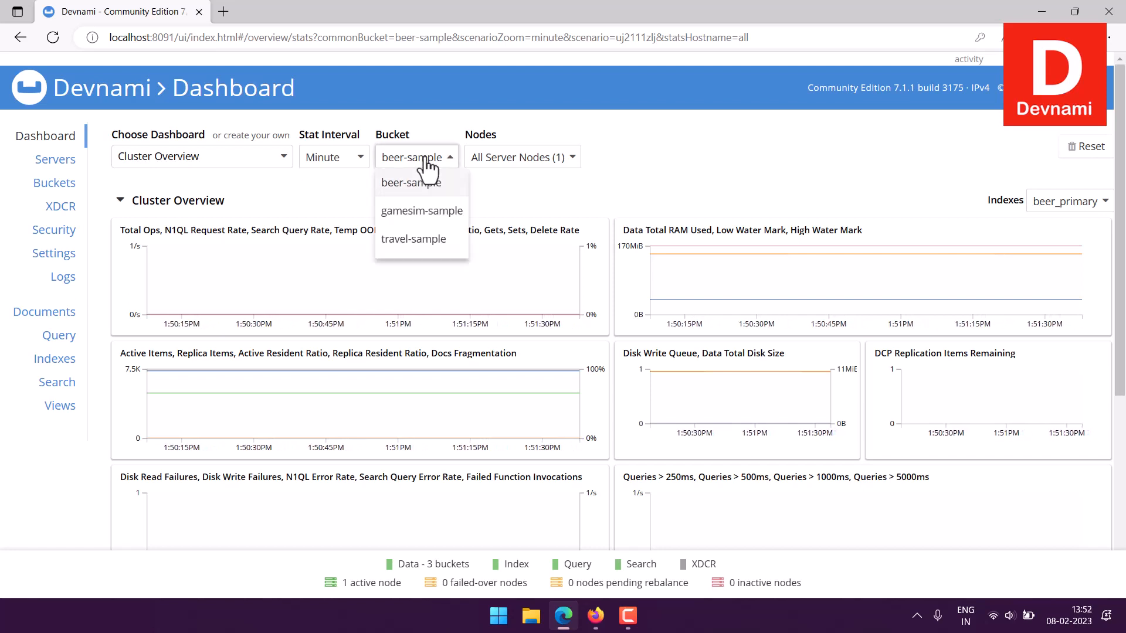
{"action": "left_click", "coordinate": [353, 184]}
{"action": "left_click", "coordinate": [53, 183]}
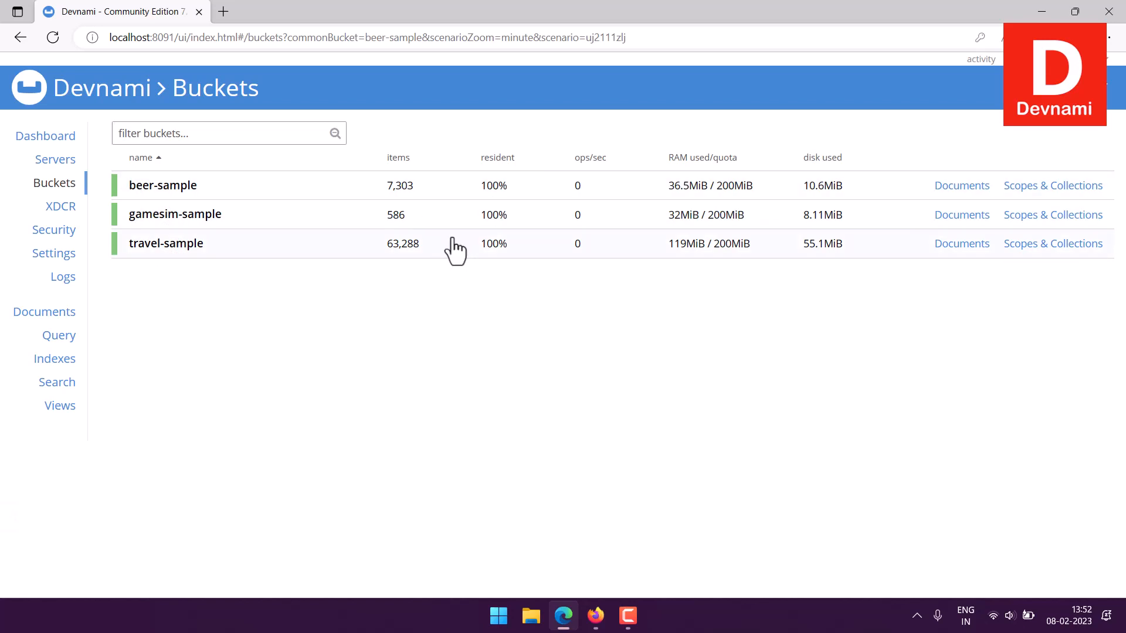
{"action": "left_click", "coordinate": [962, 187]}
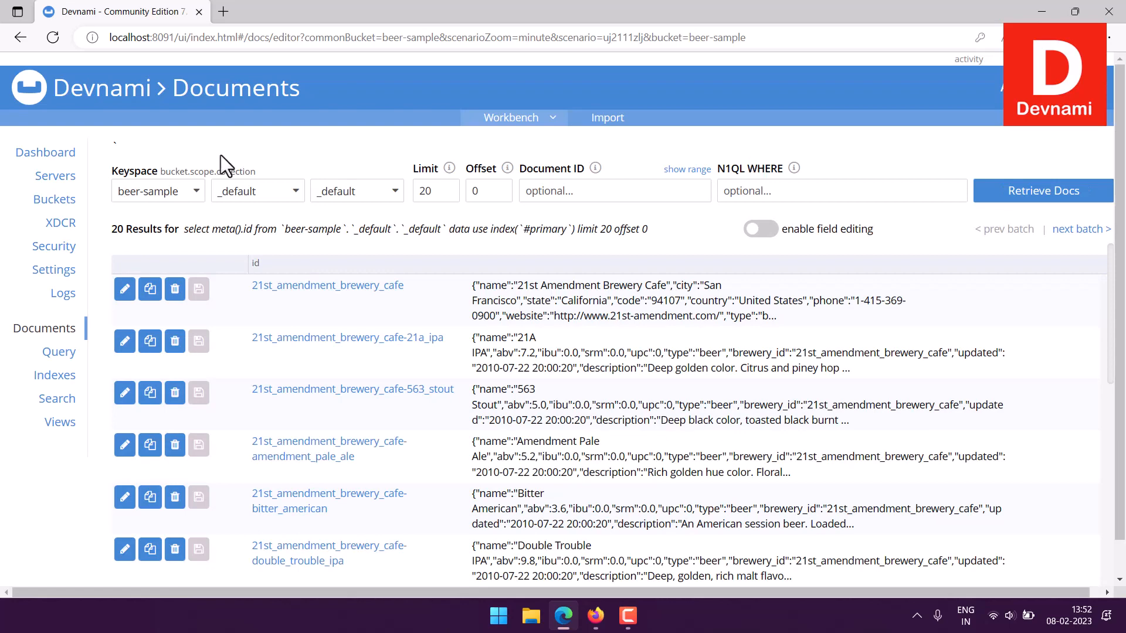
{"action": "left_click", "coordinate": [57, 152]}
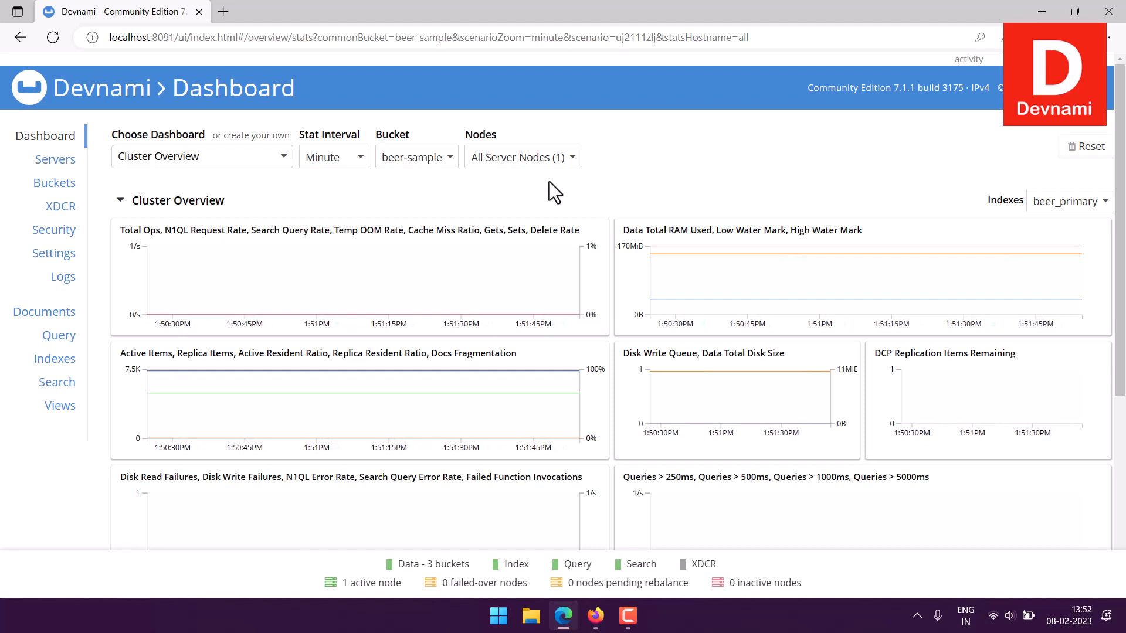
Set up a new Couchbase-type data bucket named ShopData and review its advanced bucket settings.
{"action": "left_click", "coordinate": [54, 184]}
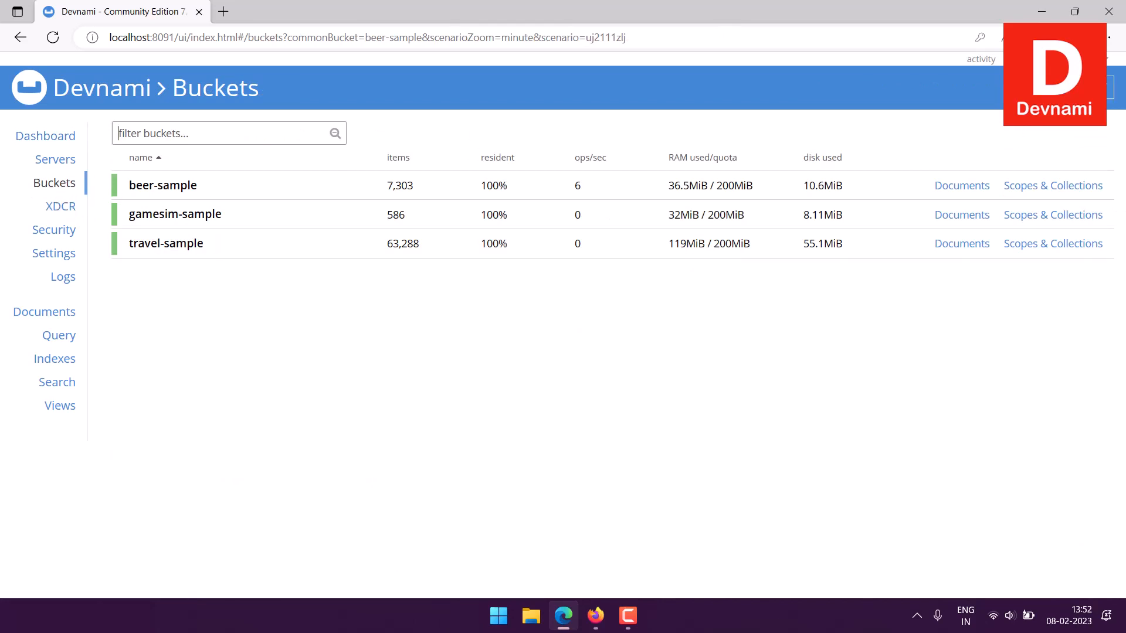
{"action": "left_click", "coordinate": [1043, 96]}
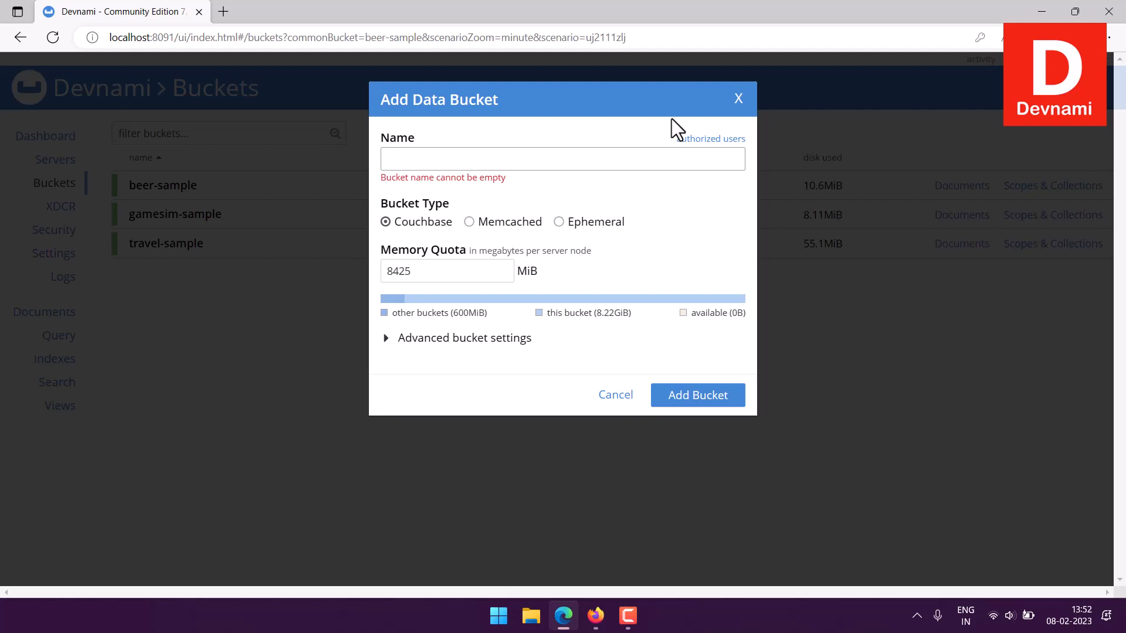
{"action": "type", "text": "ShopData"}
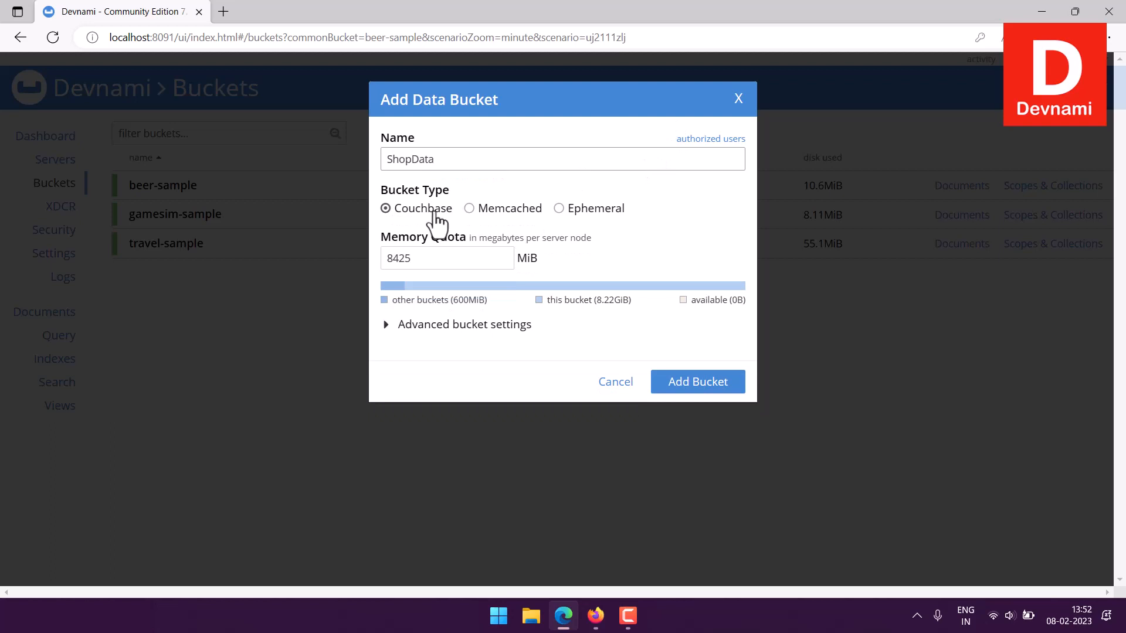
{"action": "left_click", "coordinate": [396, 326]}
{"action": "scroll", "coordinate": [463, 230], "scroll_direction": "down", "scroll_amount": 3}
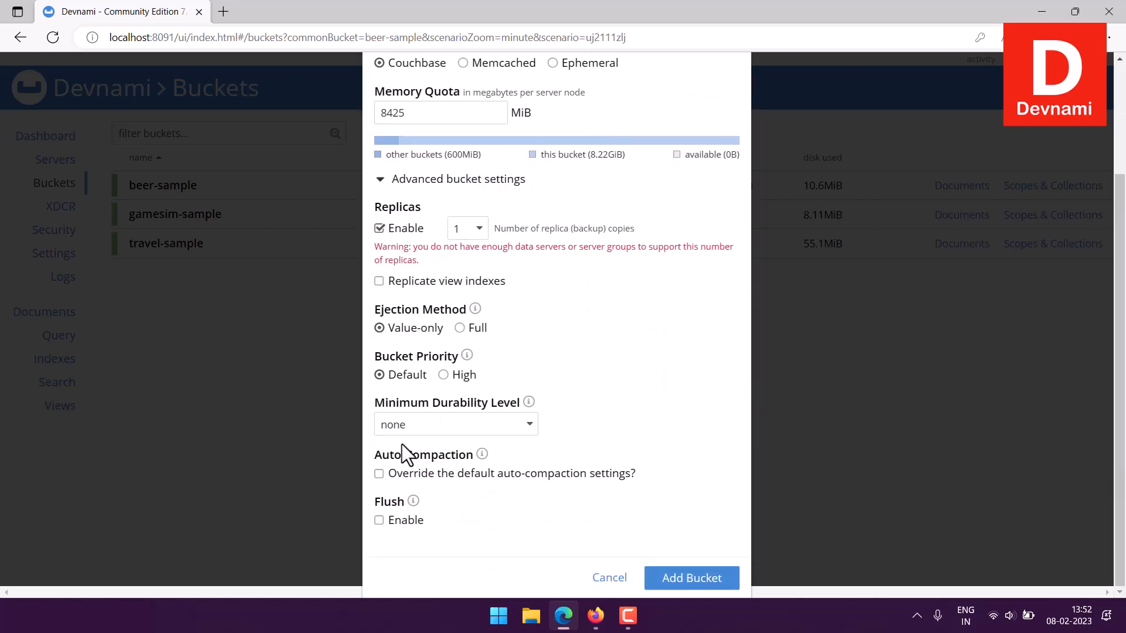
{"action": "scroll", "coordinate": [574, 356], "scroll_direction": "up", "scroll_amount": 3}
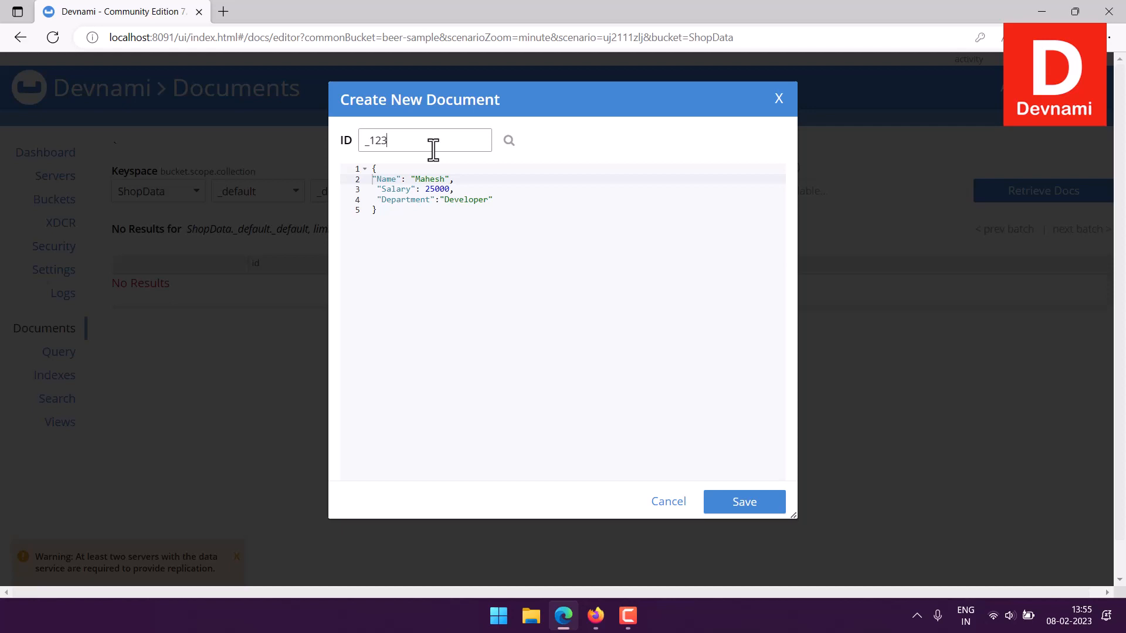
Complete the new document's ID as _1234 and save the employee document in the ShopData bucket.
{"action": "type", "text": "4"}
{"action": "left_click", "coordinate": [745, 507]}
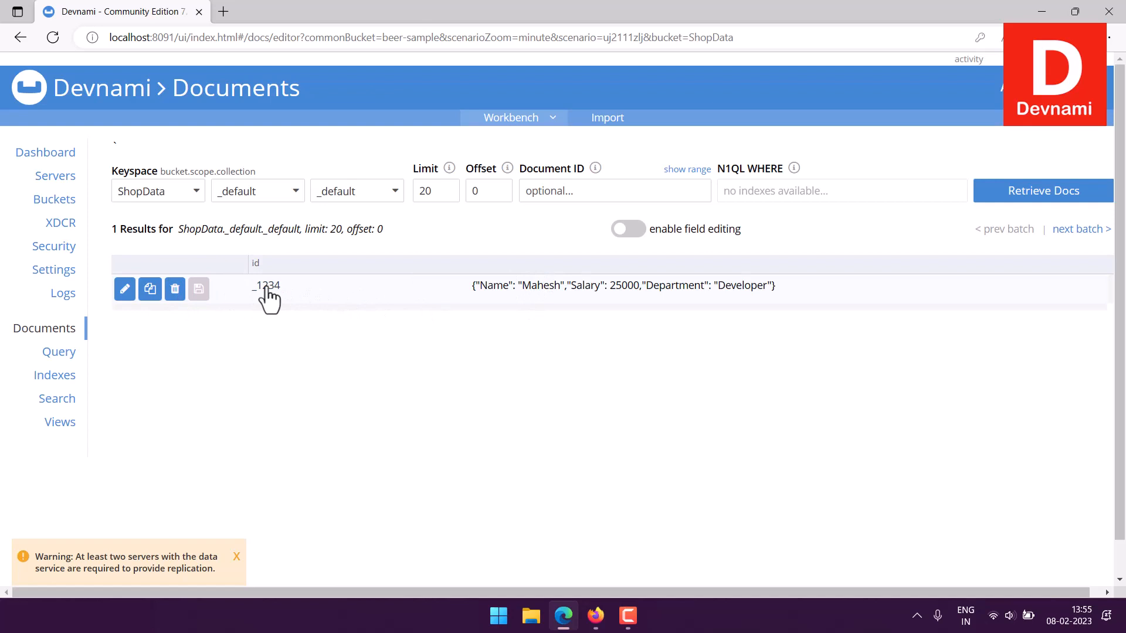
Open document _1234, copy its entire JSON content, and save and close it.
{"action": "left_click", "coordinate": [265, 287]}
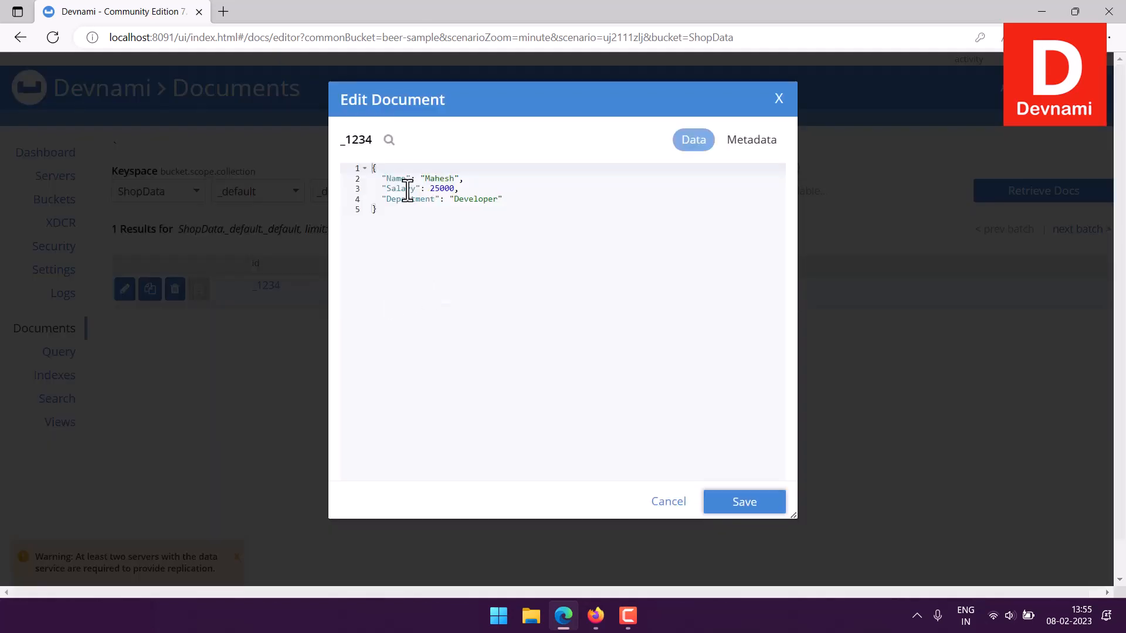
{"action": "left_click_drag", "start_coordinate": [382, 218], "coordinate": [373, 168]}
{"action": "key", "text": "ctrl+c"}
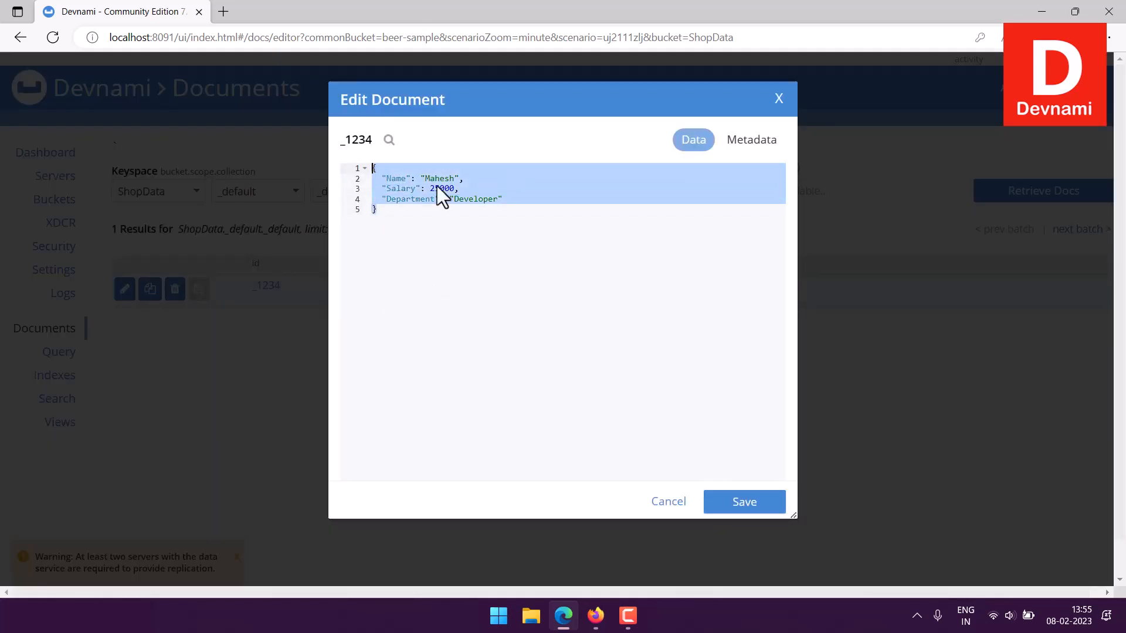
{"action": "left_click", "coordinate": [454, 222]}
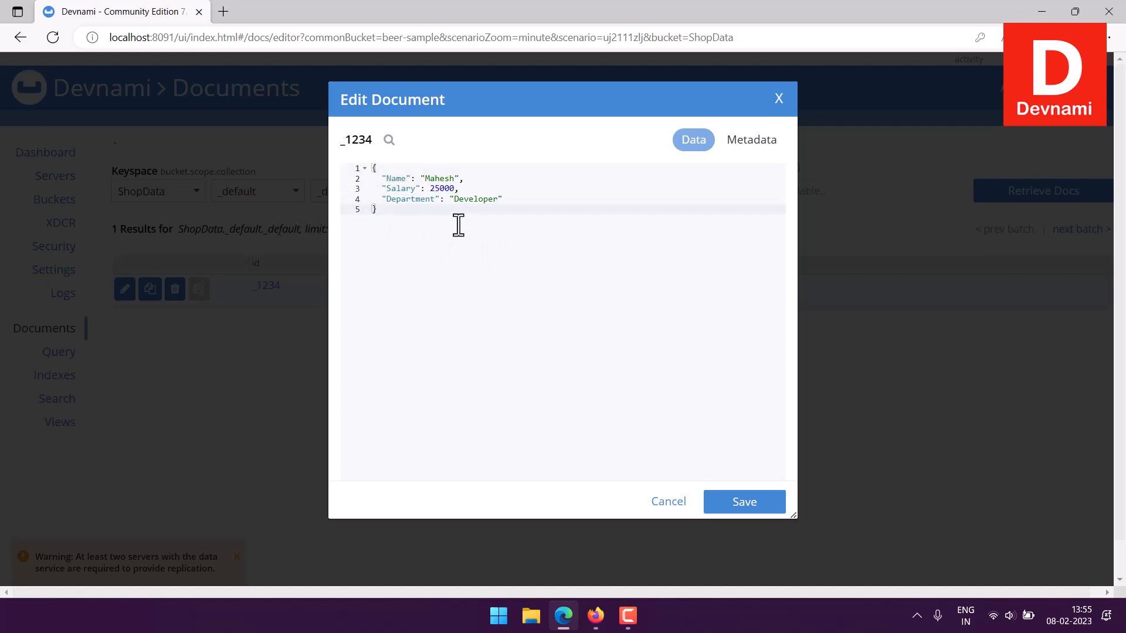
{"action": "left_click", "coordinate": [738, 499]}
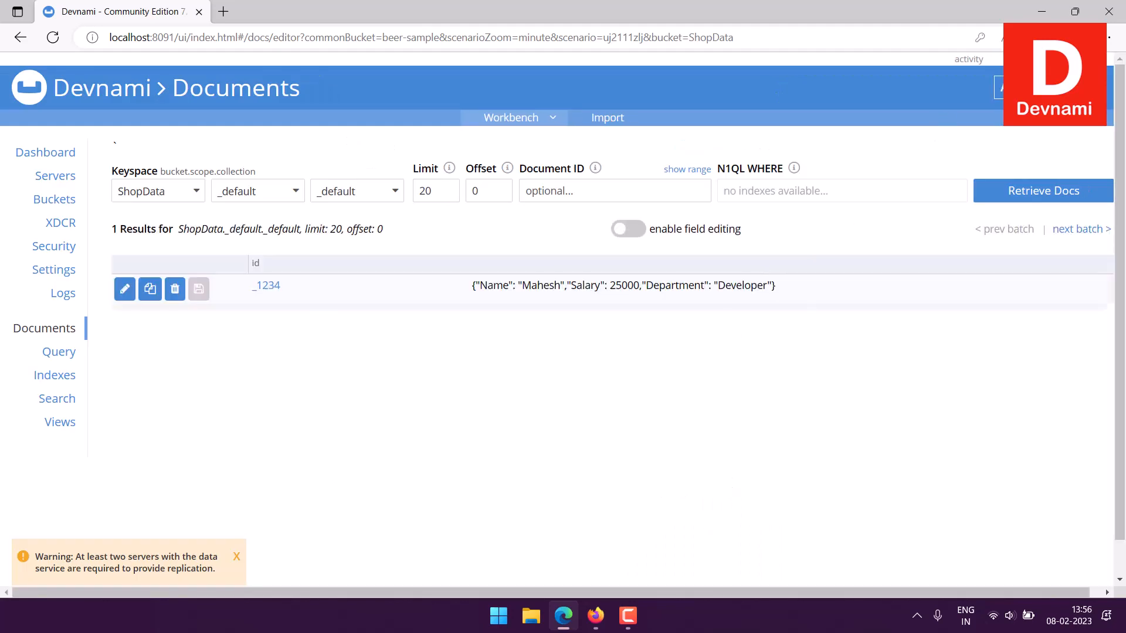
Start a new document from the copied JSON, replacing the employee's name and setting Department to Sales.
{"action": "left_click", "coordinate": [1043, 88]}
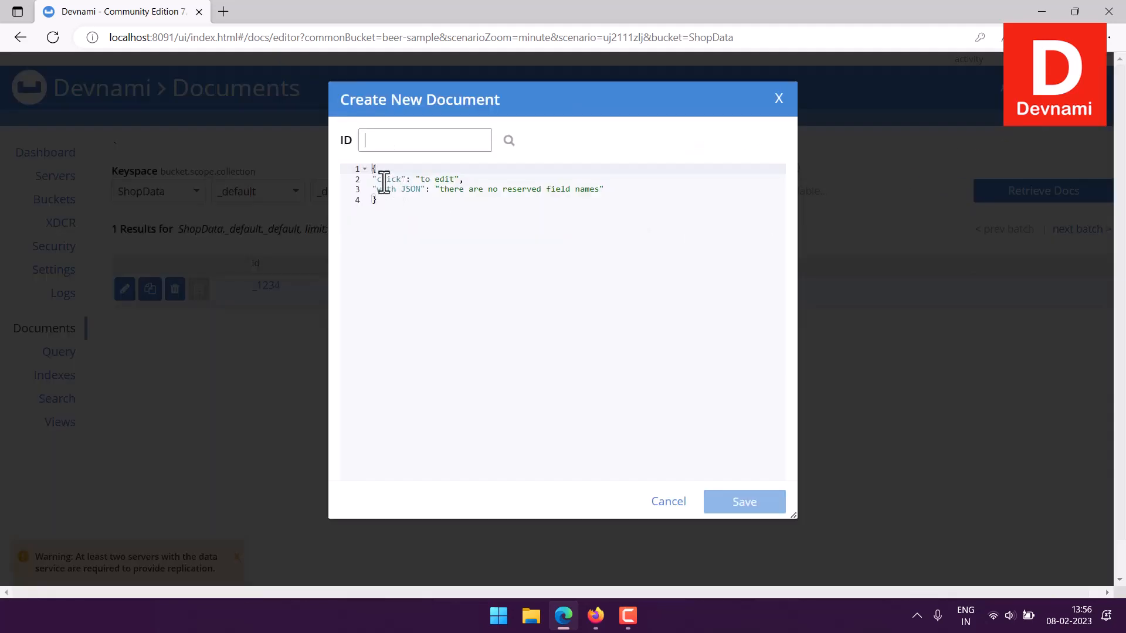
{"action": "left_click_drag", "start_coordinate": [377, 179], "coordinate": [619, 191]}
{"action": "key", "text": "ctrl+v"}
{"action": "left_click_drag", "start_coordinate": [452, 204], "coordinate": [499, 224]}
{"action": "type", "text": "JaneSales"}
Set the new document's ID to _1235 and remove the extra outer braces around its JSON.
{"action": "left_click", "coordinate": [410, 157]}
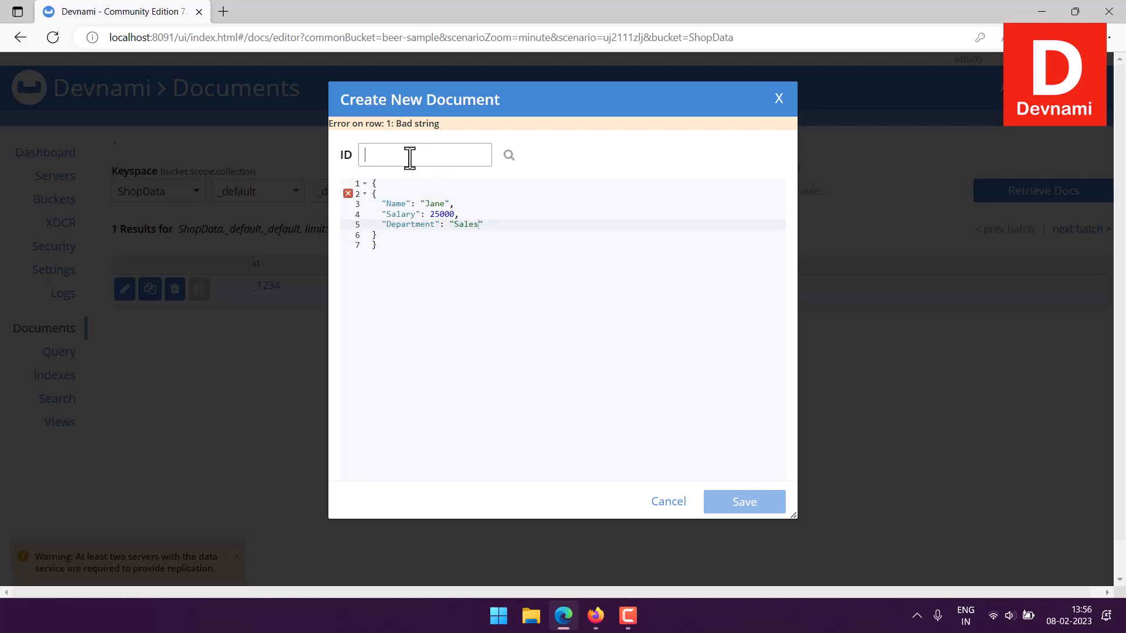
{"action": "type", "text": "_1235"}
{"action": "left_click", "coordinate": [399, 185]}
{"action": "key", "text": "BackSpace"}
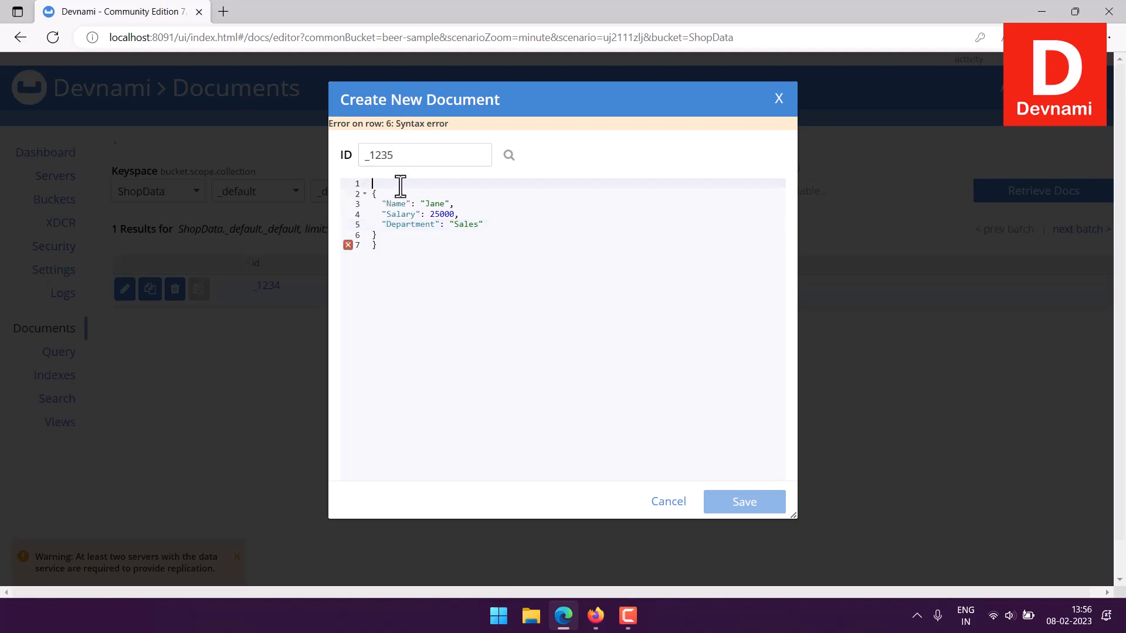
{"action": "left_click", "coordinate": [384, 245]}
{"action": "key", "text": "BackSpace"}
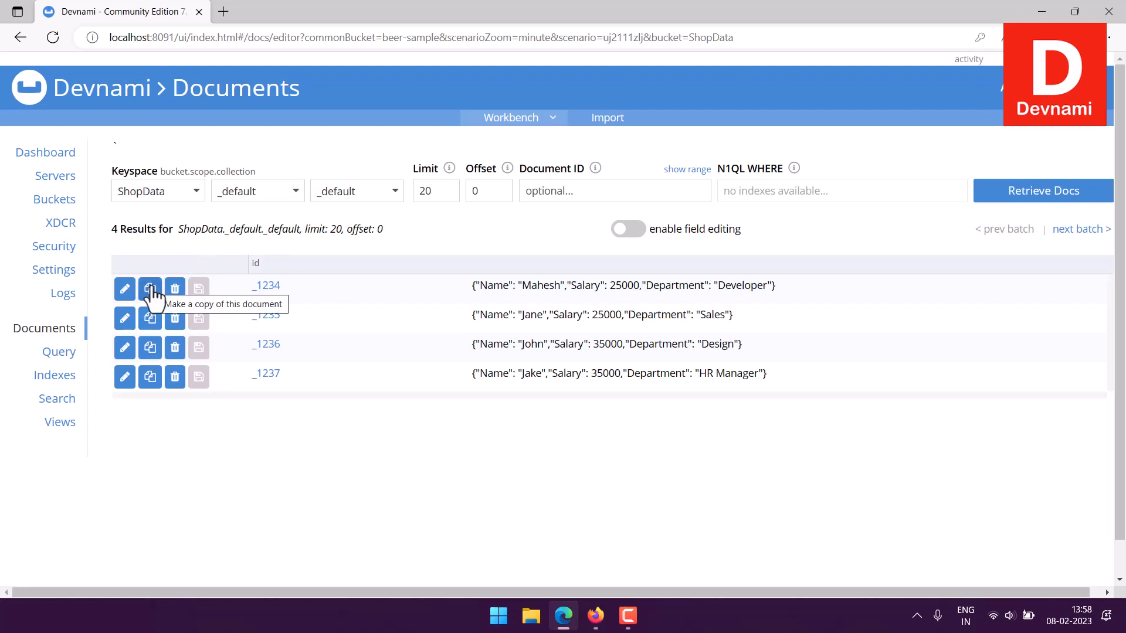
View document _1234 in the document editor and close it.
{"action": "left_click", "coordinate": [125, 291]}
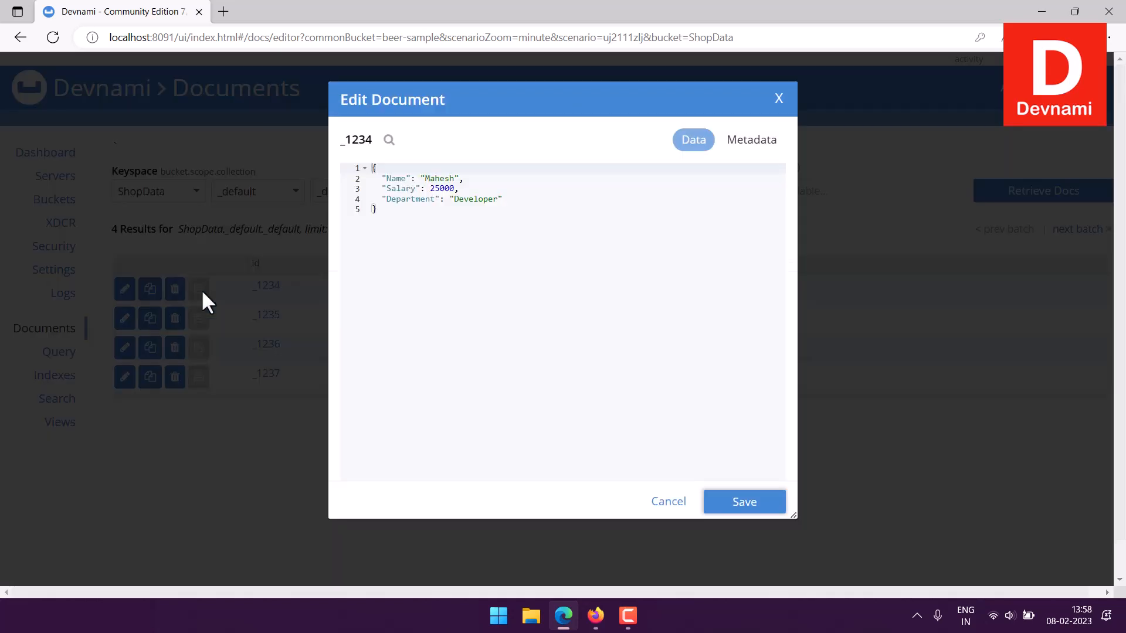
{"action": "left_click", "coordinate": [779, 99]}
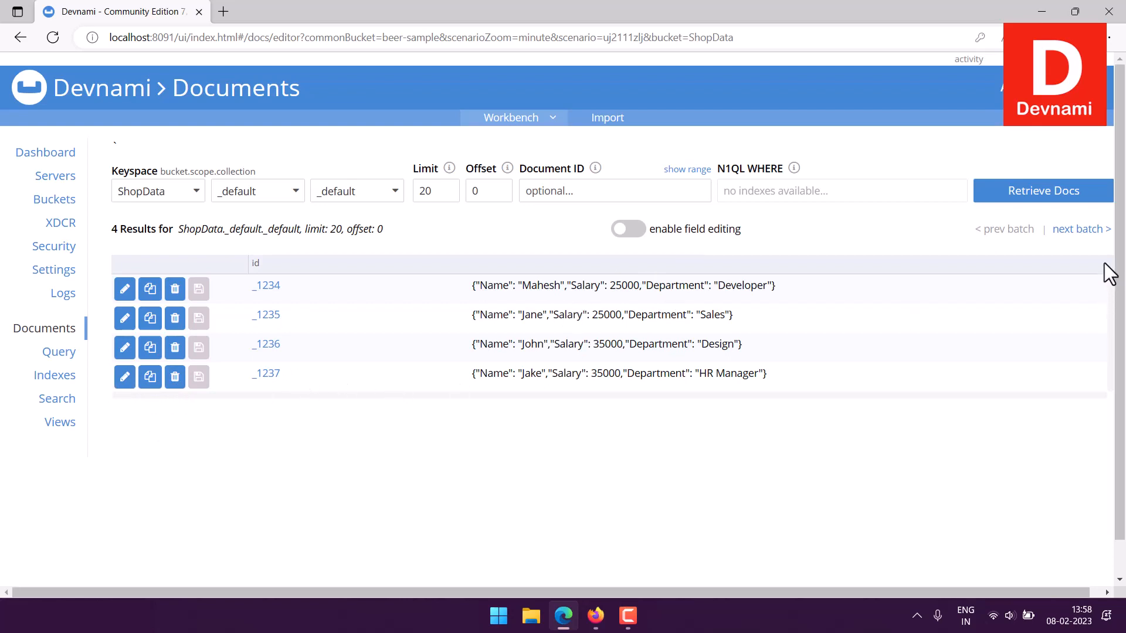
Create a new document with ID _1233 and replace its default content with the copied employee JSON.
{"action": "left_click", "coordinate": [1058, 88]}
{"action": "left_click", "coordinate": [444, 143]}
{"action": "type", "text": "_"}
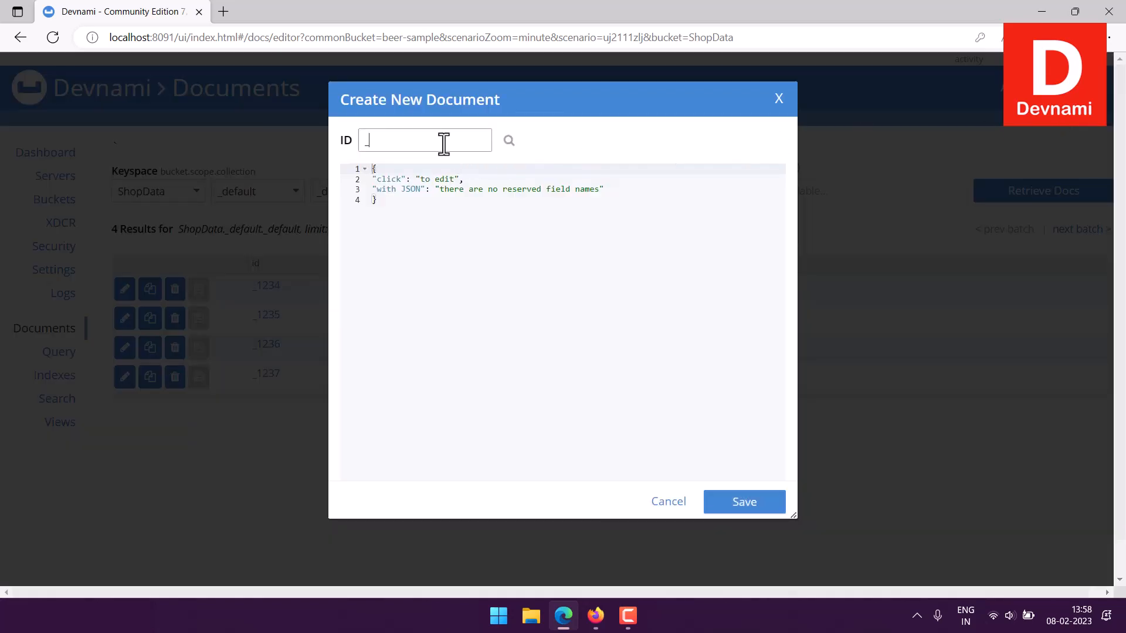
{"action": "type", "text": "1233"}
{"action": "left_click_drag", "start_coordinate": [396, 193], "coordinate": [374, 170]}
{"action": "left_click", "coordinate": [452, 216]}
{"action": "key", "text": "ctrl+a"}
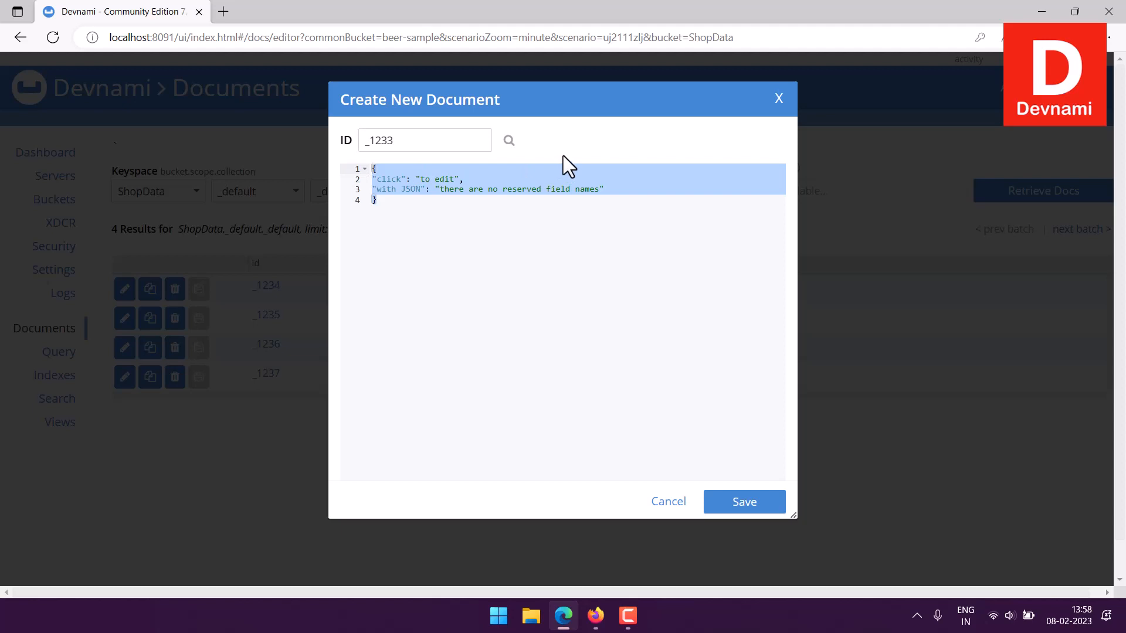
{"action": "key", "text": "ctrl+v"}
Set the Name in document _1233 to Demo, the Salary to 333325000 and the Department to CEO.
{"action": "double_click", "coordinate": [428, 180]}
{"action": "type", "text": "Demo"}
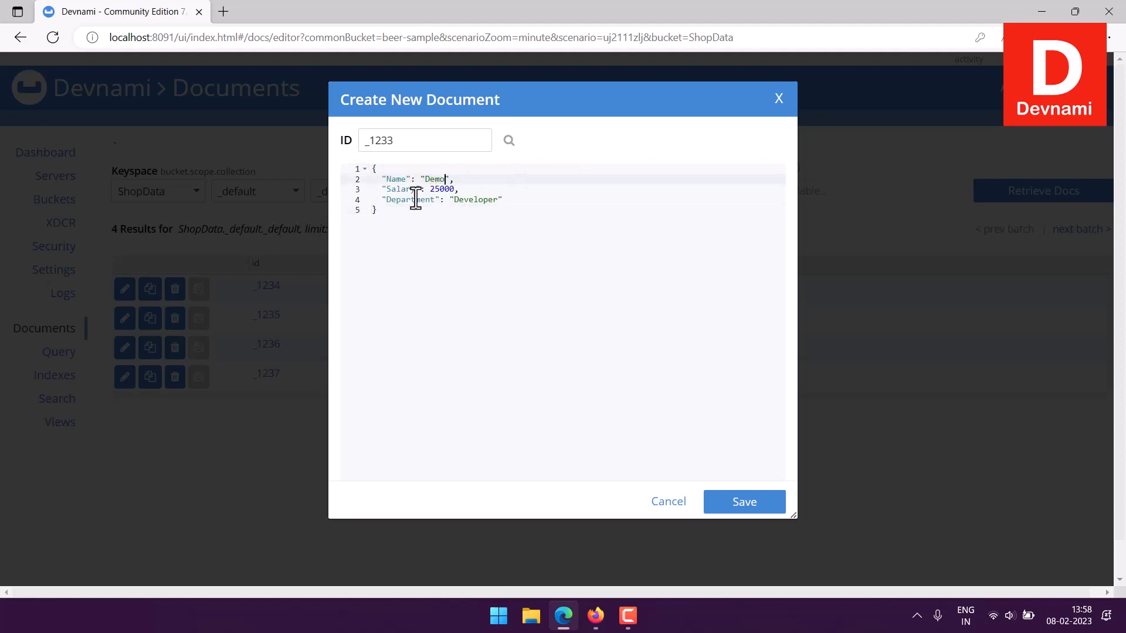
{"action": "left_click", "coordinate": [432, 188]}
{"action": "type", "text": "3333"}
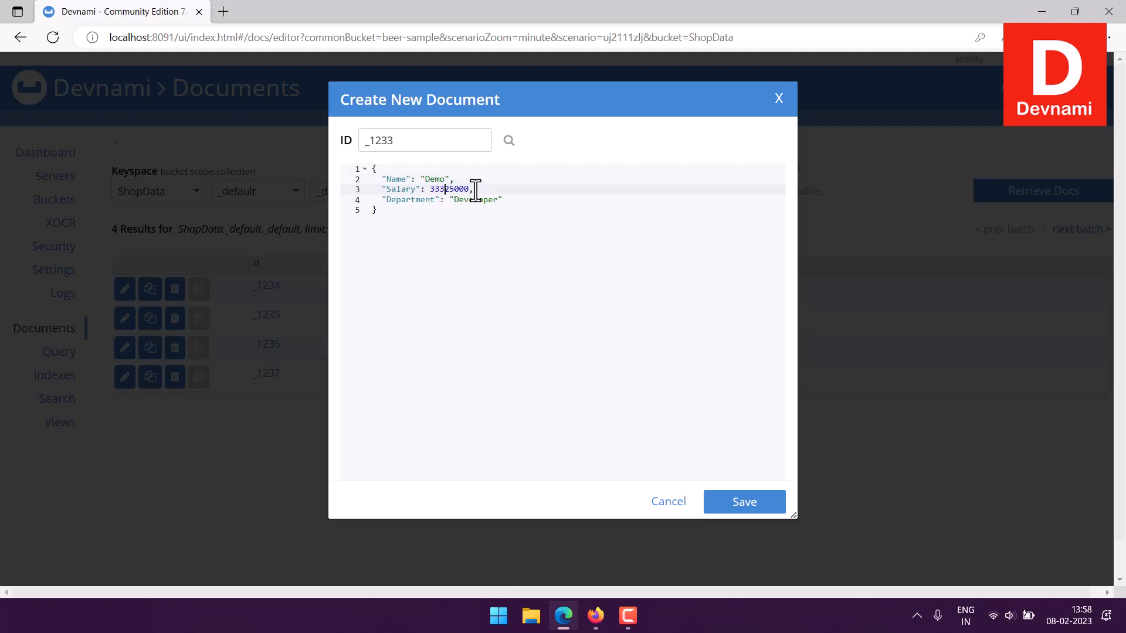
{"action": "left_click_drag", "start_coordinate": [455, 200], "coordinate": [497, 201]}
{"action": "type", "text": "CEO"}
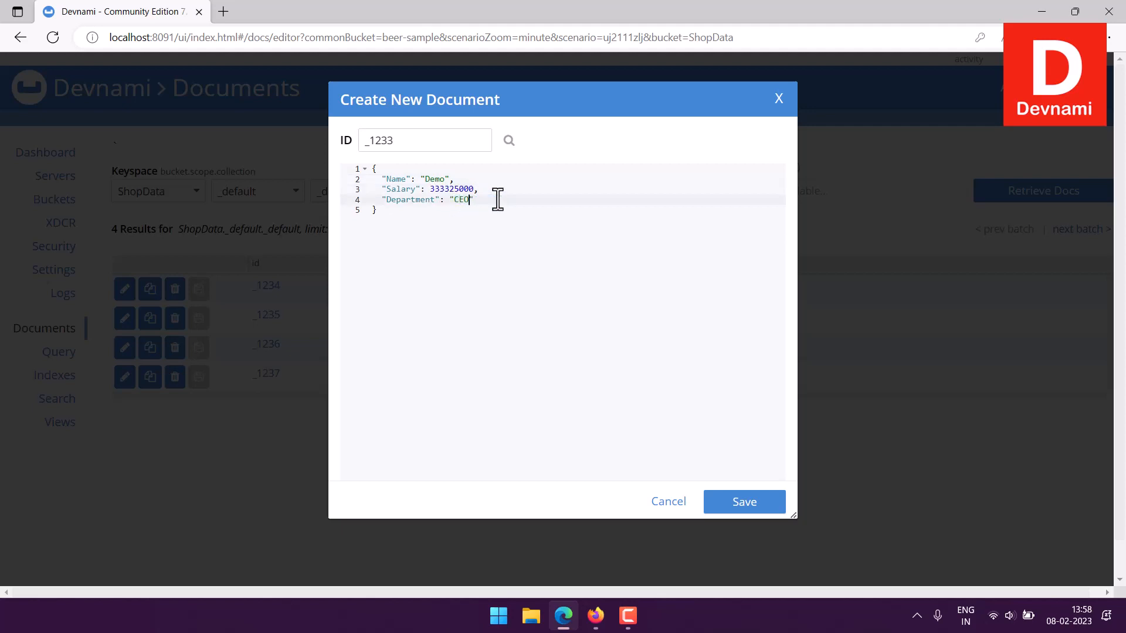
Save the new document _1233, then view it in the document editor and close it.
{"action": "left_click", "coordinate": [742, 499]}
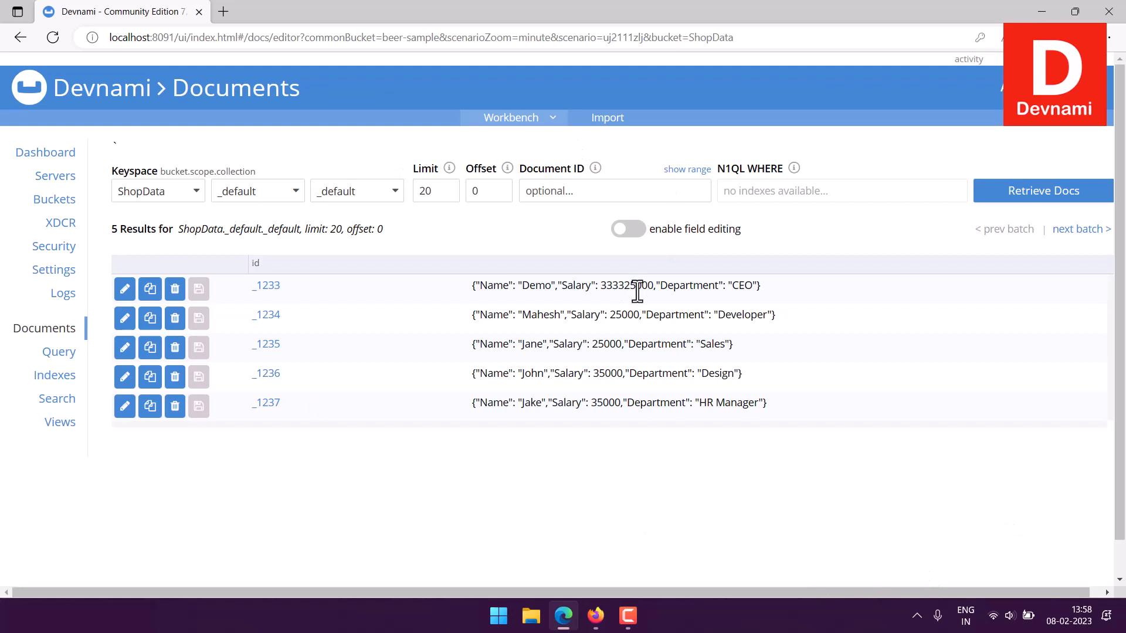
{"action": "left_click", "coordinate": [124, 288]}
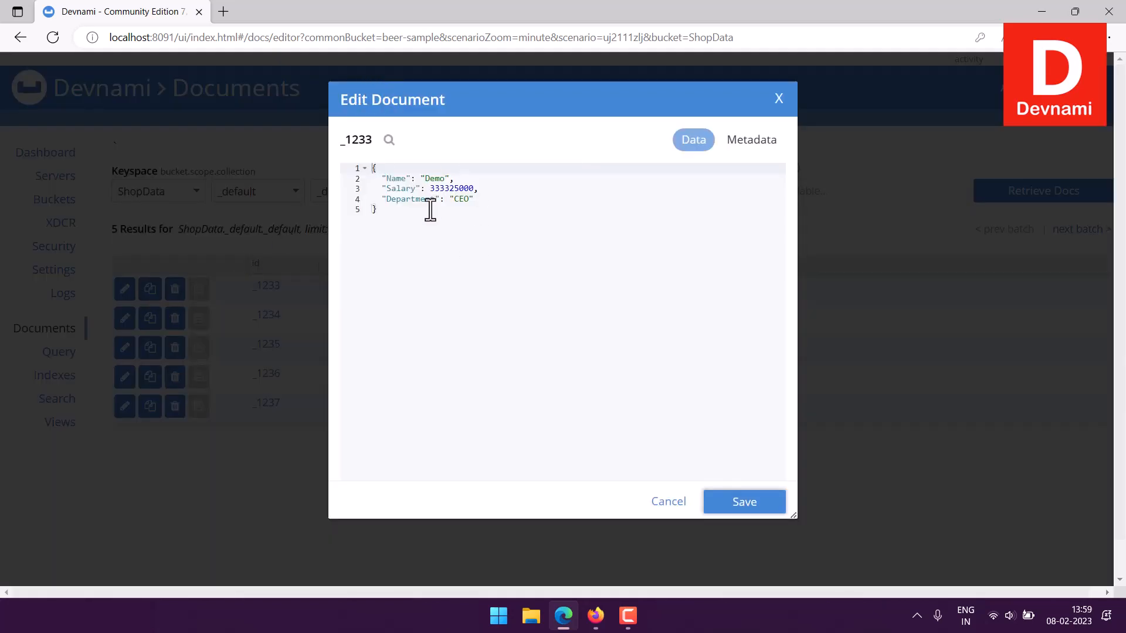
{"action": "left_click", "coordinate": [778, 101]}
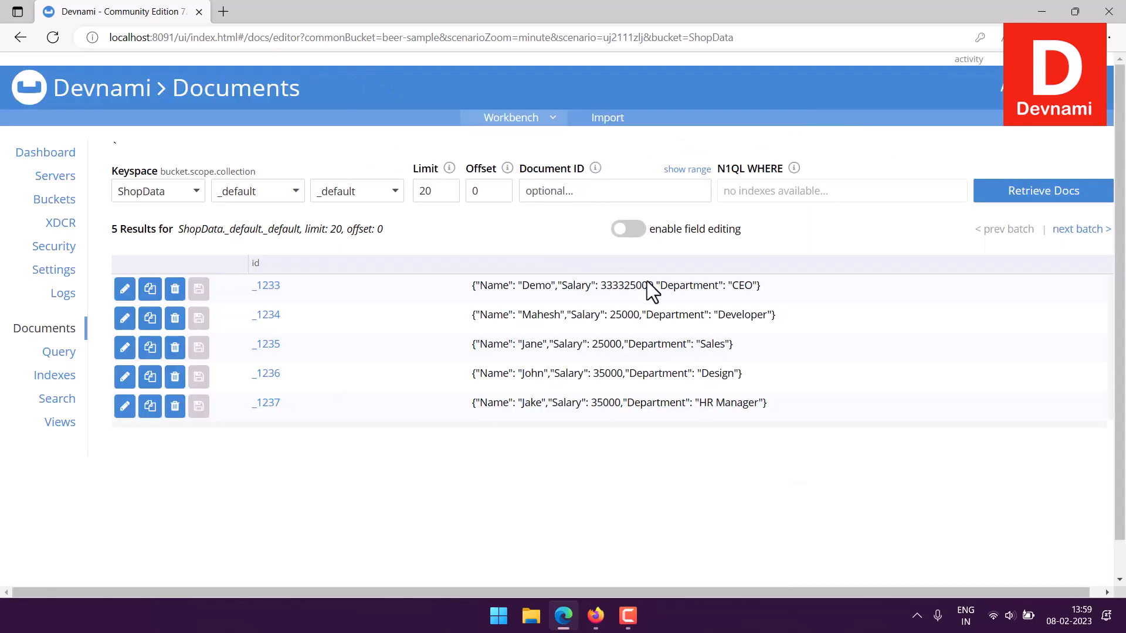
Delete document _1233 from the ShopData bucket and retrieve the documents again.
{"action": "left_click_drag", "start_coordinate": [648, 292], "coordinate": [864, 291]}
{"action": "left_click", "coordinate": [864, 291]}
{"action": "left_click", "coordinate": [175, 289]}
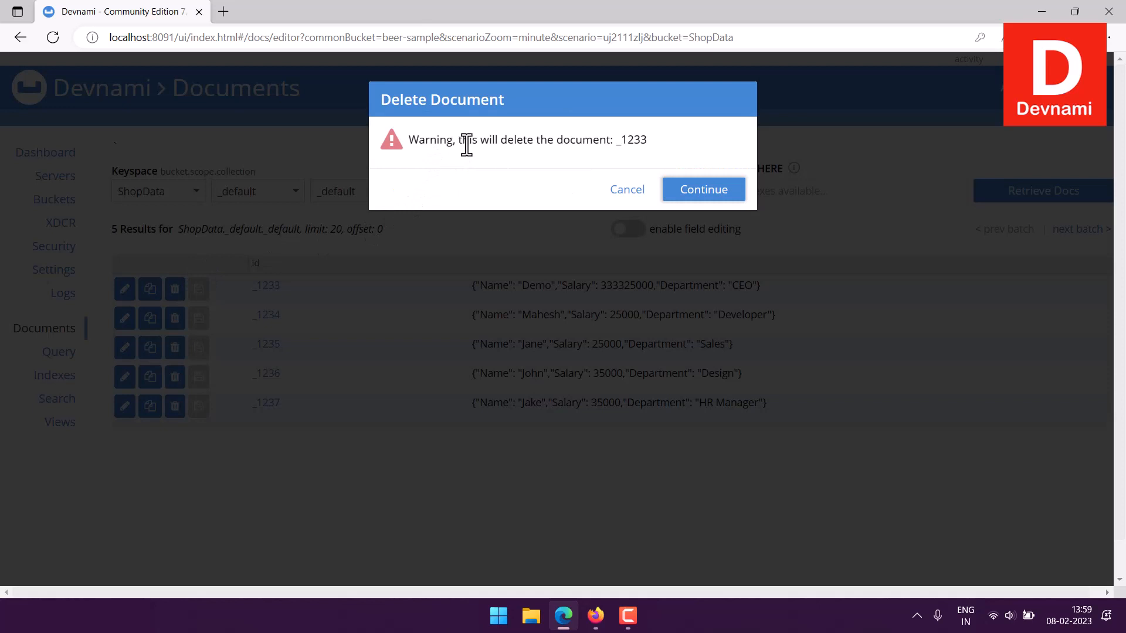
{"action": "left_click", "coordinate": [708, 196]}
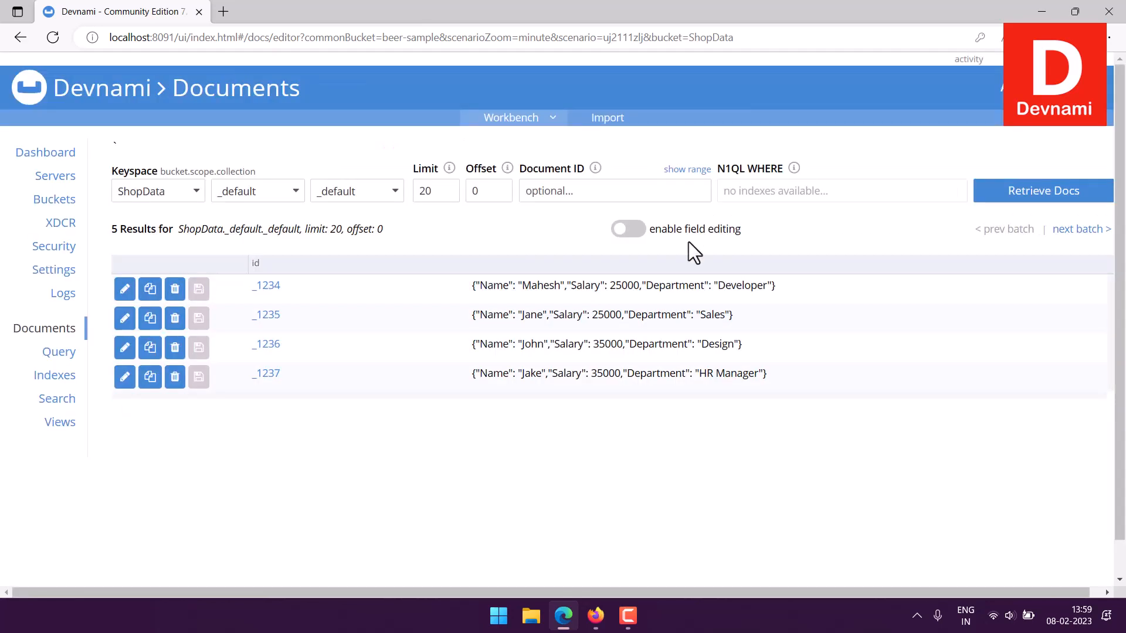
{"action": "left_click", "coordinate": [1064, 193]}
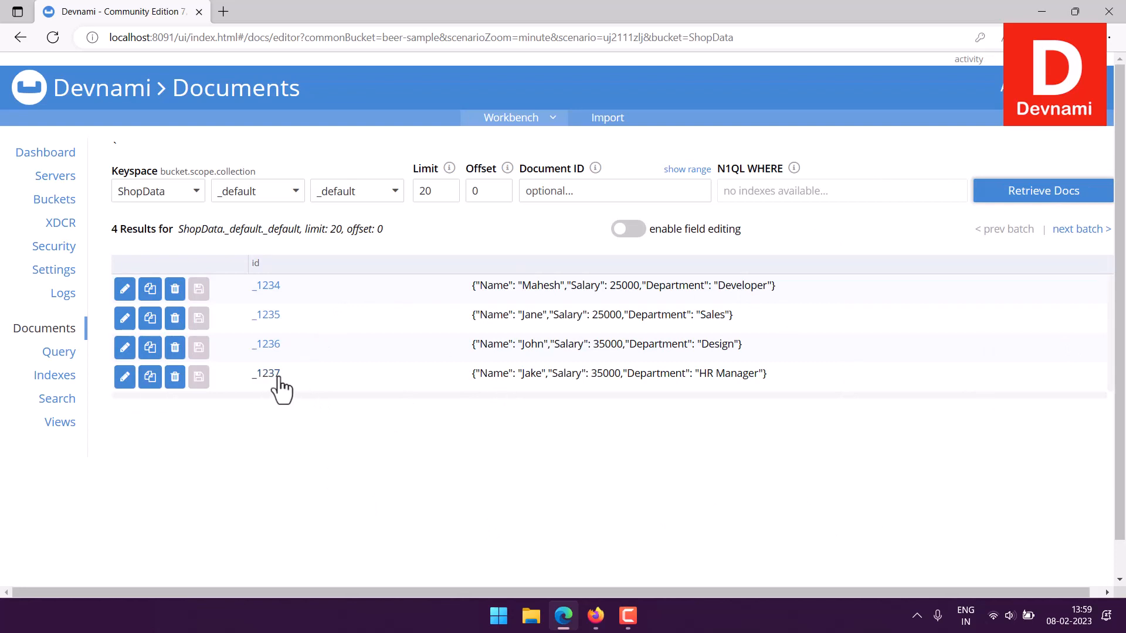
Duplicate document _1237, set the copy's ID to _1238 and replace its Name with the new employee's first name.
{"action": "left_click", "coordinate": [150, 377]}
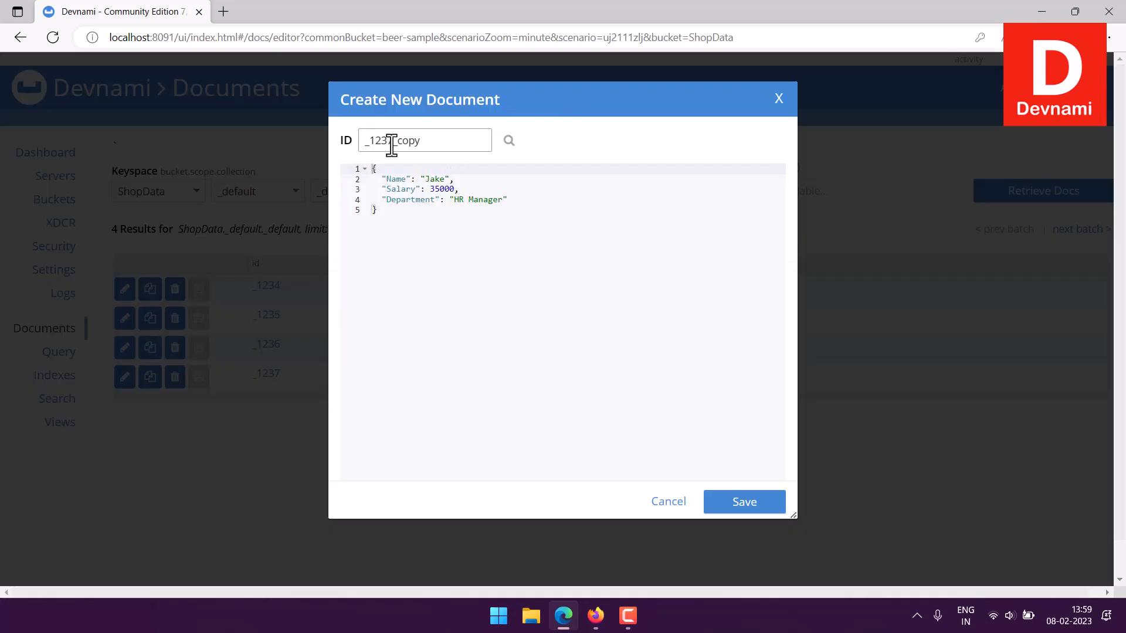
{"action": "left_click_drag", "start_coordinate": [389, 142], "coordinate": [453, 145]}
{"action": "type", "text": "8"}
{"action": "left_click", "coordinate": [435, 180]}
{"action": "left_click_drag", "start_coordinate": [434, 180], "coordinate": [445, 178]}
{"action": "type", "text": "Jim"}
Set the Salary in document _1238 to 15000 and the Department to Floor Manager, and save the document.
{"action": "left_click", "coordinate": [434, 188]}
{"action": "key", "text": "BackSpace"}
{"action": "type", "text": "1"}
{"action": "mouse_move", "coordinate": [455, 201]}
{"action": "left_mouse_down"}
{"action": "mouse_move", "coordinate": [471, 200]}
{"action": "mouse_move", "coordinate": [459, 200]}
{"action": "left_mouse_up"}
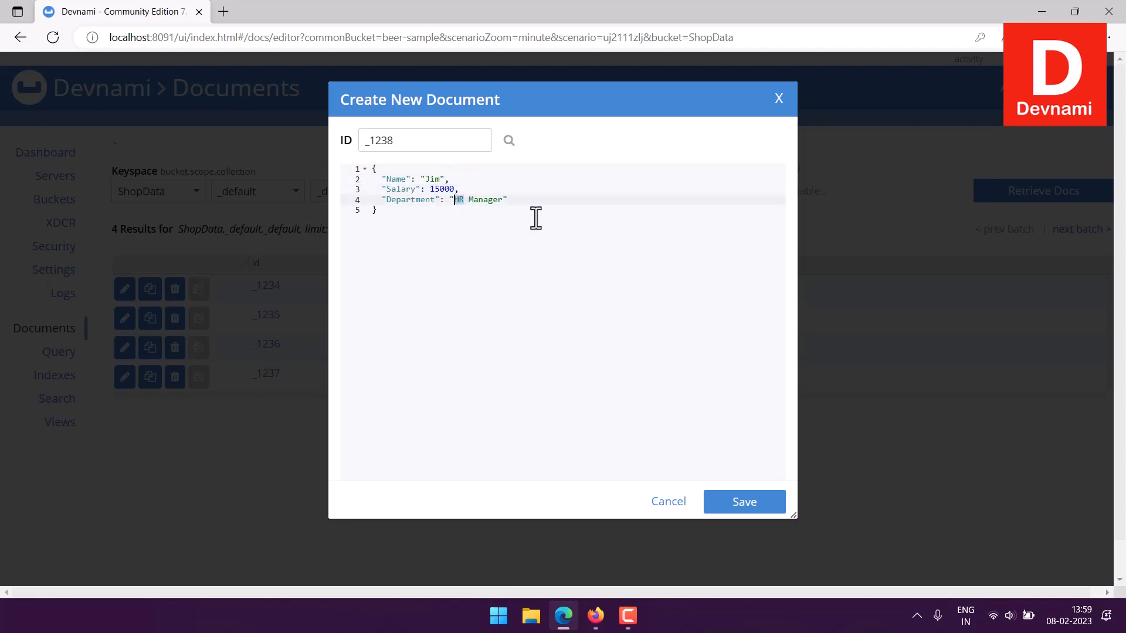
{"action": "key", "text": "BackSpace"}
{"action": "type", "text": "Floor"}
{"action": "left_click", "coordinate": [745, 505]}
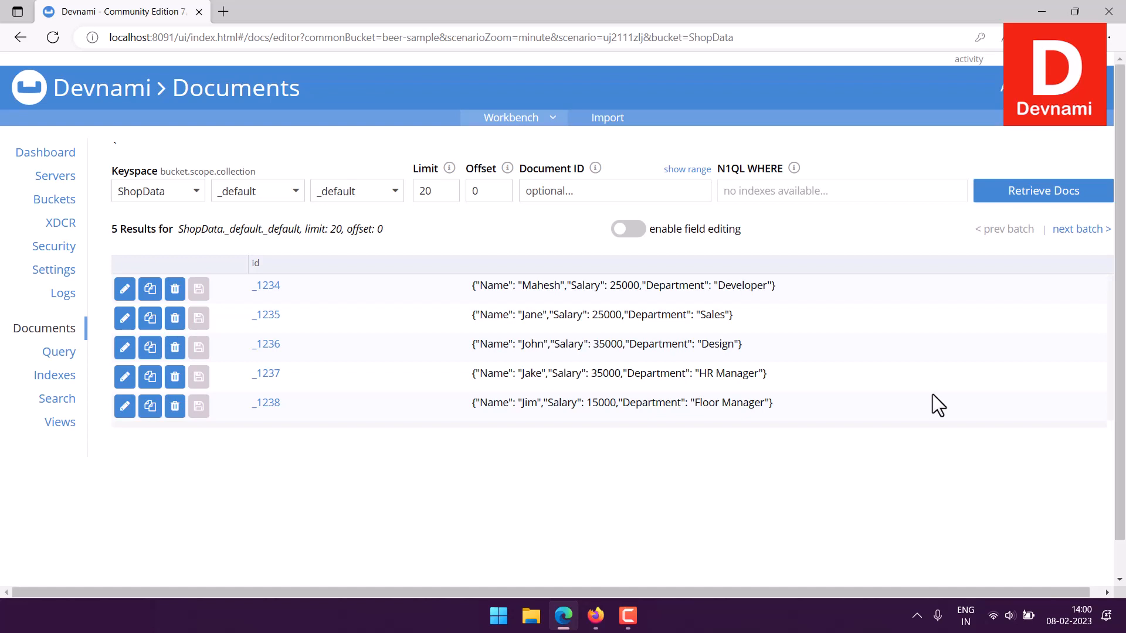
Open the page for importing documents from a file.
{"action": "left_click", "coordinate": [606, 119]}
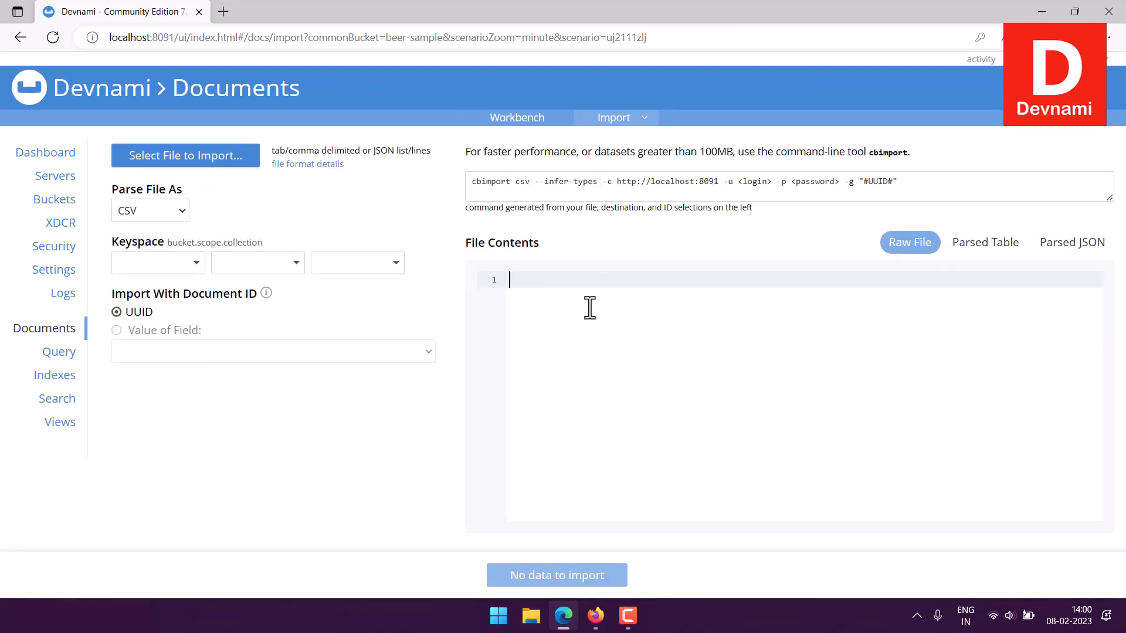